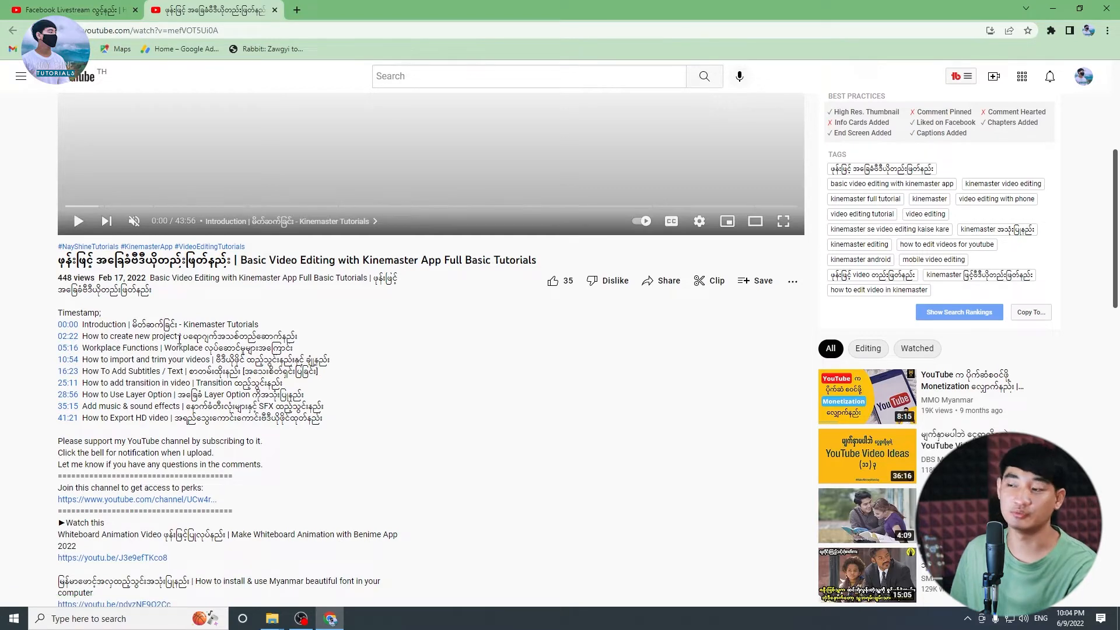
Play the Kinemaster tutorial video and jump to 5:30 in its Workplace Functions chapter
{"action": "scroll", "coordinate": [278, 193], "scroll_direction": "up", "scroll_amount": 4}
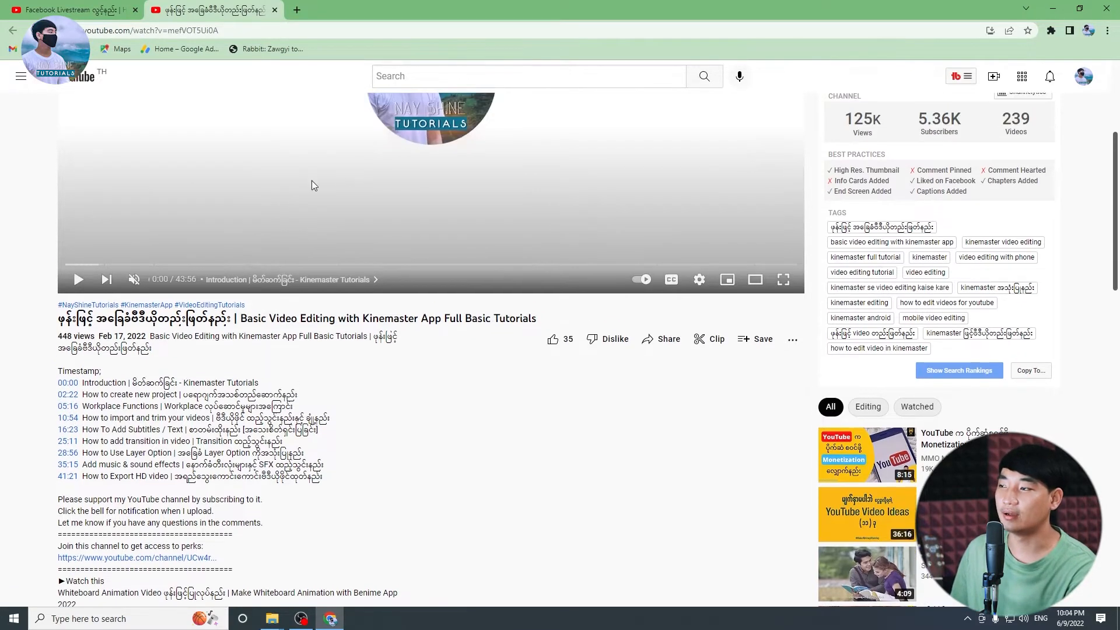
{"action": "left_click", "coordinate": [368, 186]}
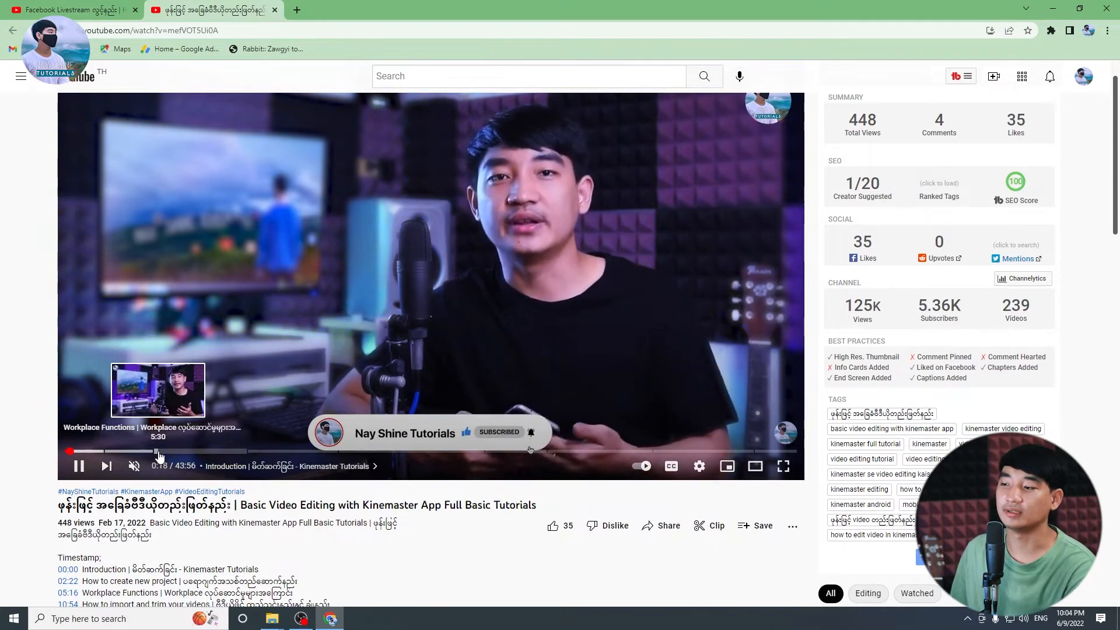
{"action": "left_click", "coordinate": [159, 451]}
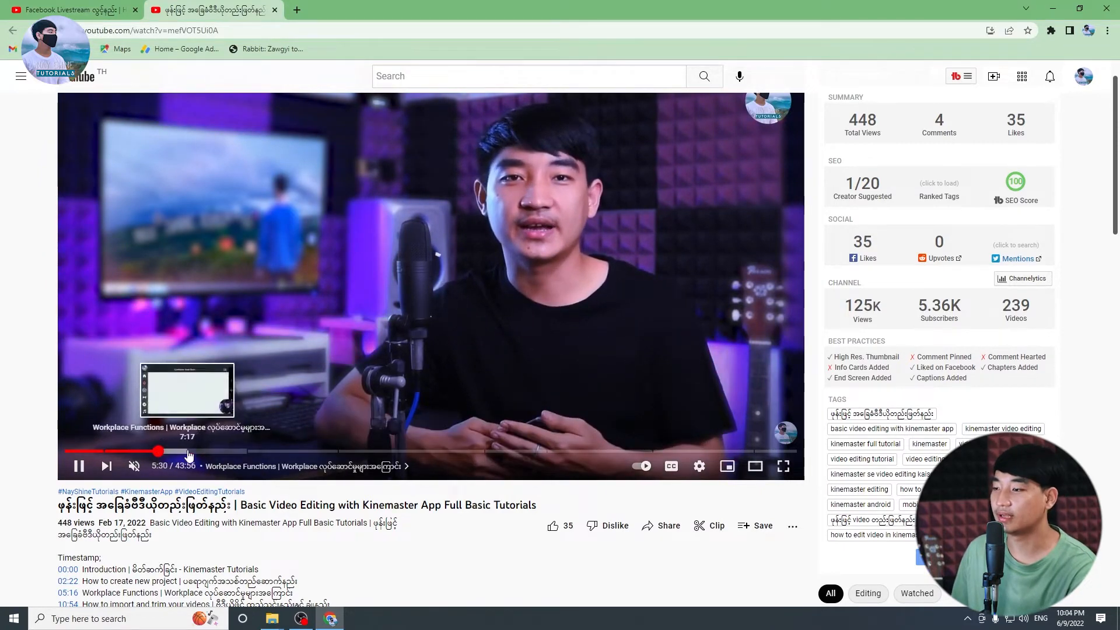
Follow the description's 10:54 import-and-trim timestamp and its 28:56 Layer Option timestamp to view those chapters
{"action": "scroll", "coordinate": [86, 501], "scroll_direction": "down", "scroll_amount": 2}
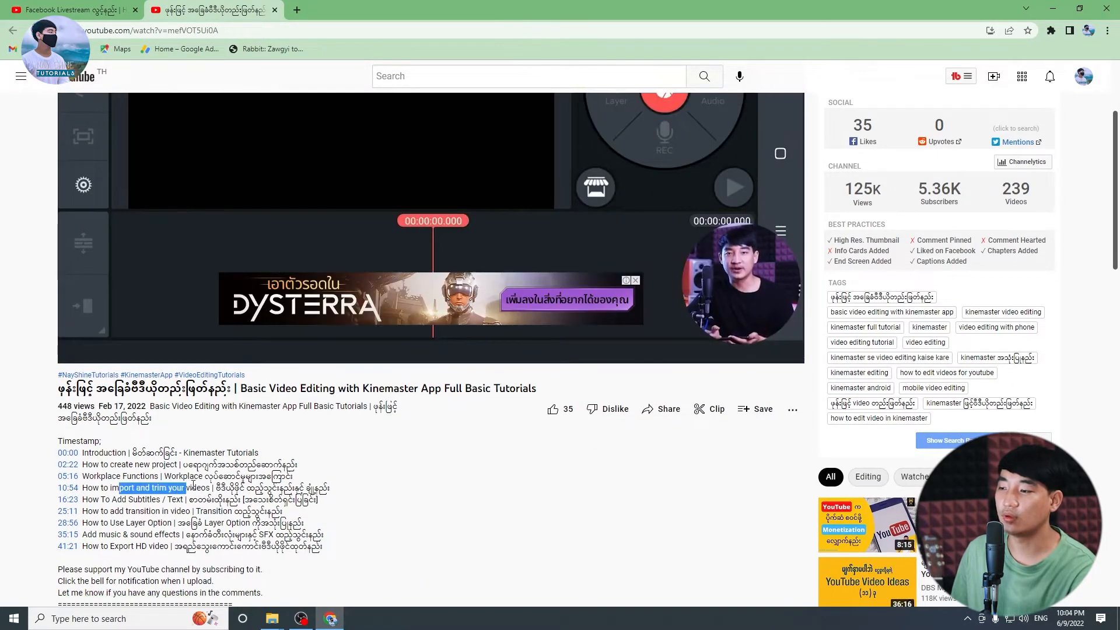
{"action": "left_click", "coordinate": [68, 489]}
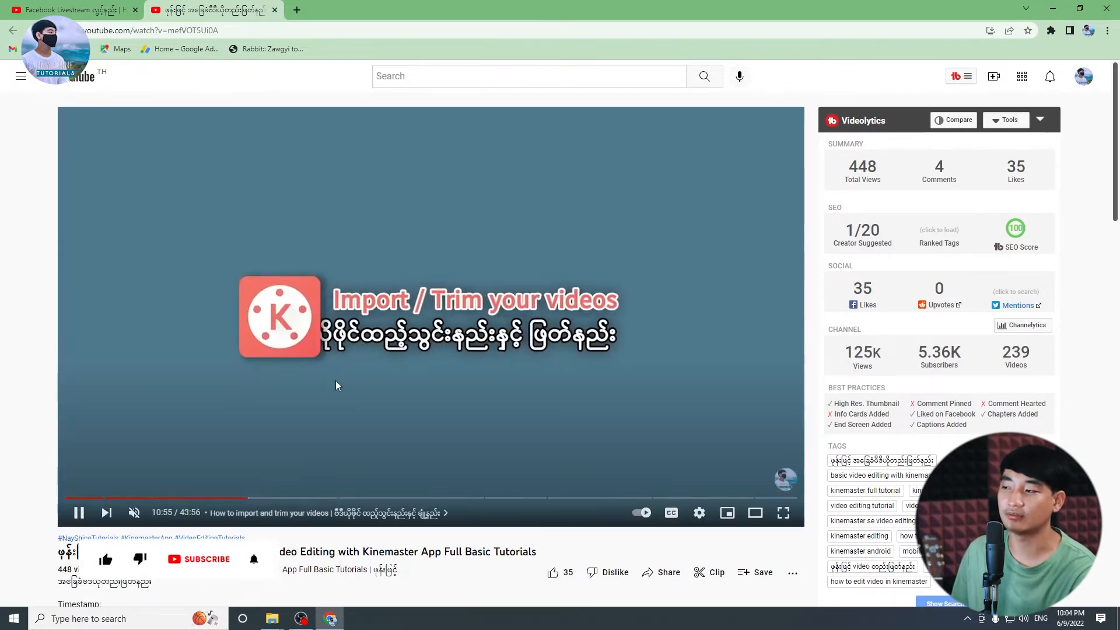
{"action": "scroll", "coordinate": [339, 415], "scroll_direction": "down", "scroll_amount": 5}
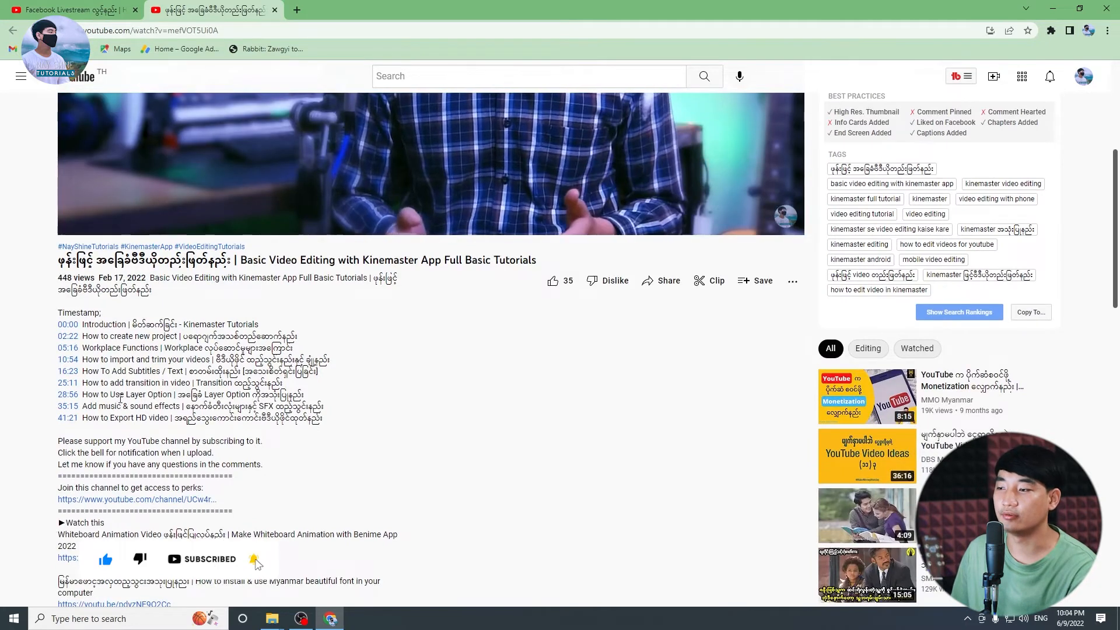
{"action": "left_click", "coordinate": [68, 396]}
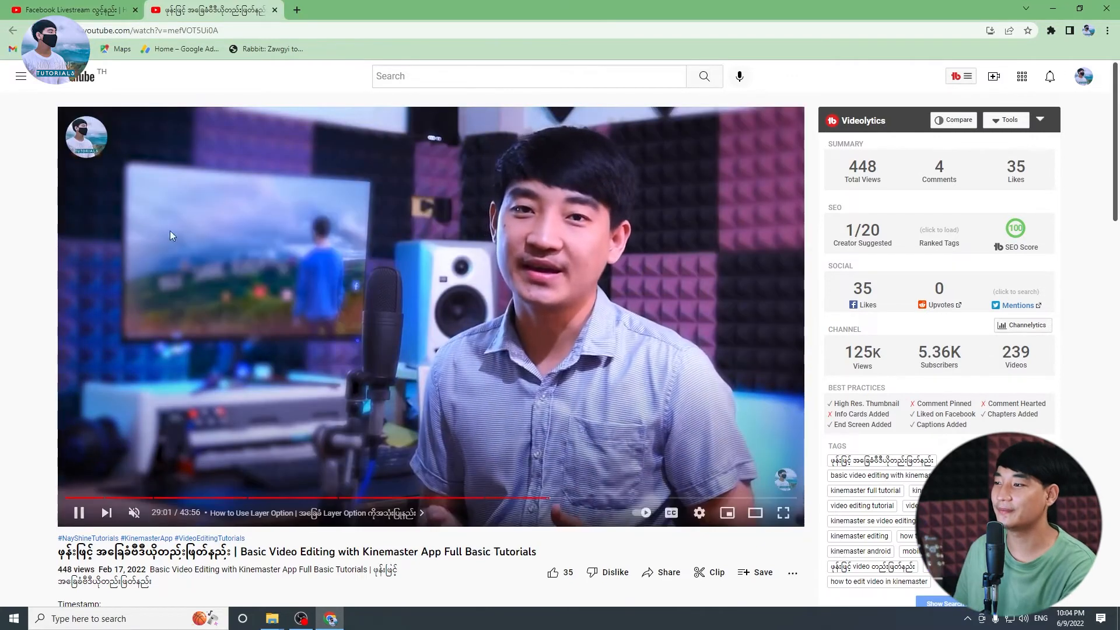
Switch to the Facebook Livestream video and open its details for editing in YouTube Studio
{"action": "left_click", "coordinate": [73, 9]}
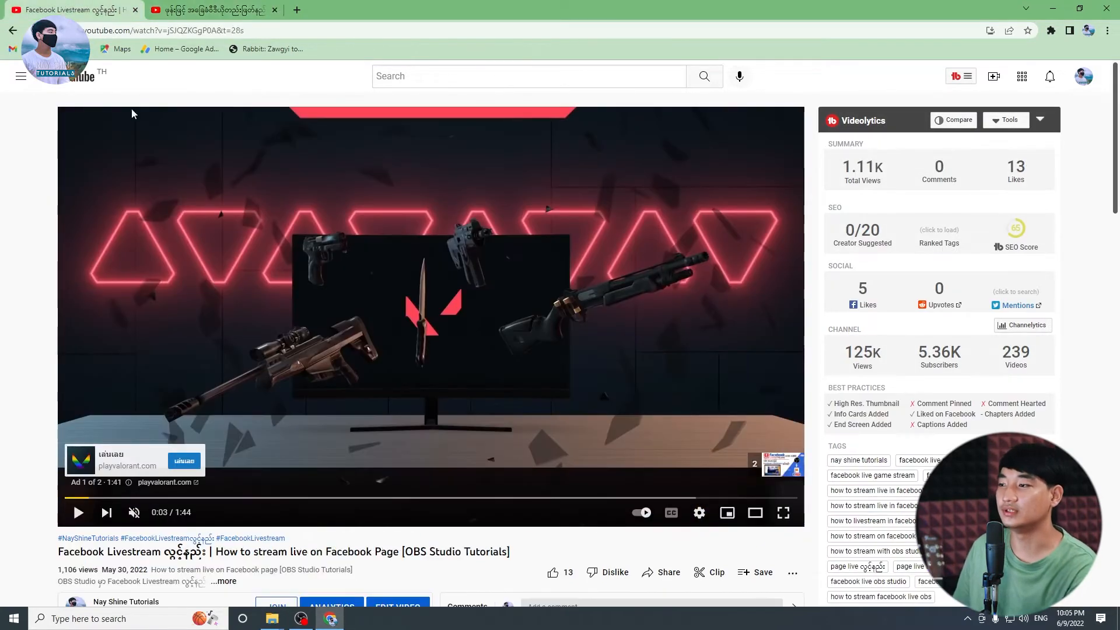
{"action": "scroll", "coordinate": [355, 404], "scroll_direction": "down", "scroll_amount": 3}
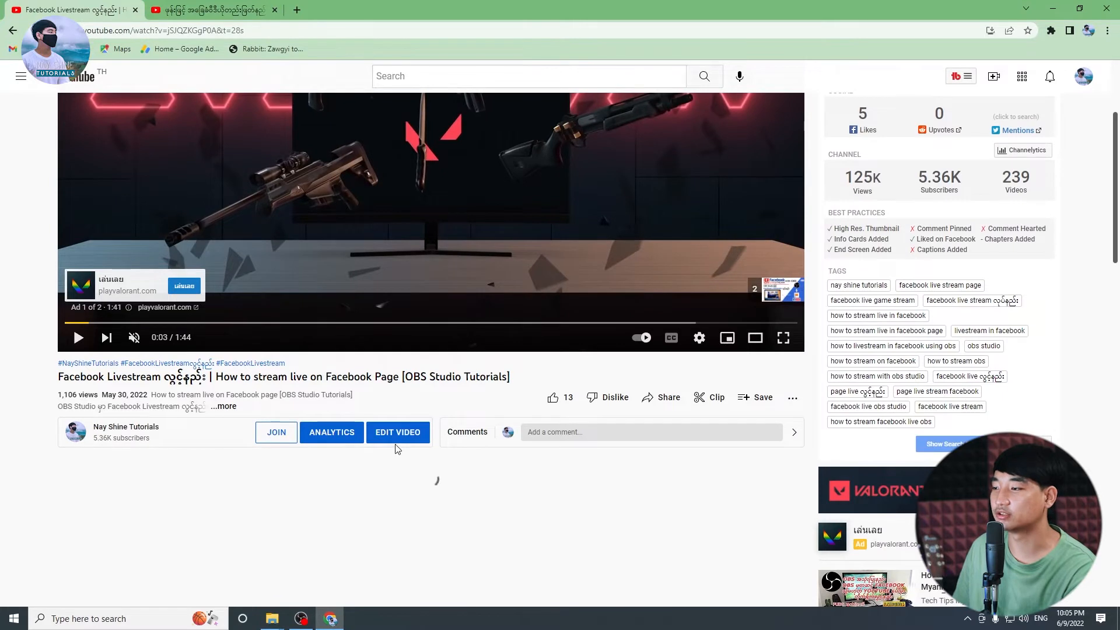
{"action": "left_click", "coordinate": [415, 430]}
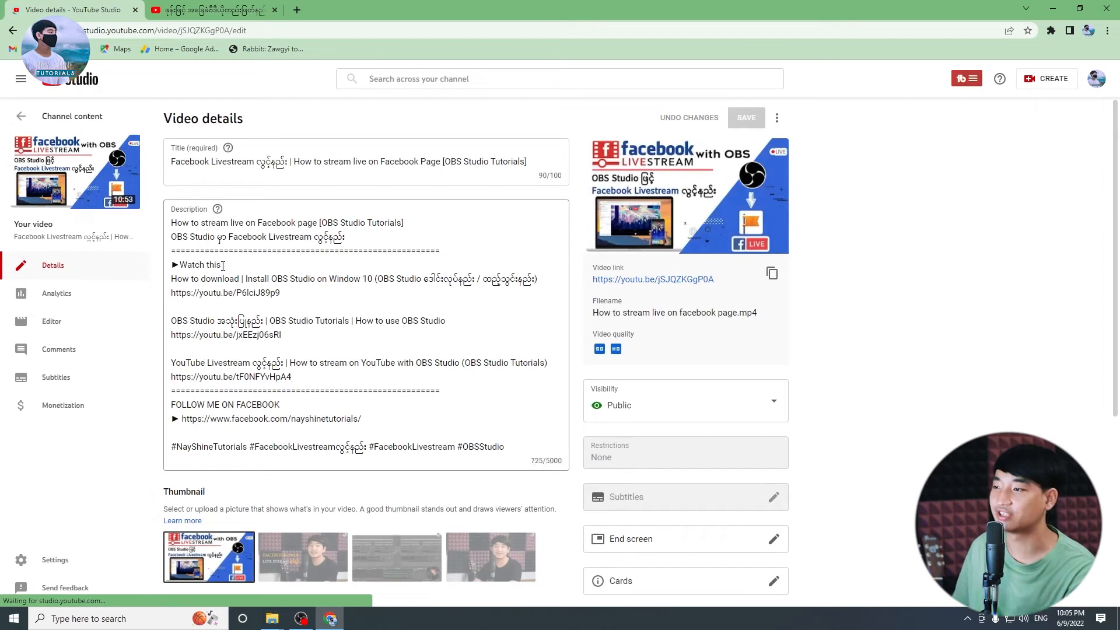
Add the heading "Timestamps:" to the description, one blank line below the two intro lines
{"action": "left_click", "coordinate": [365, 239]}
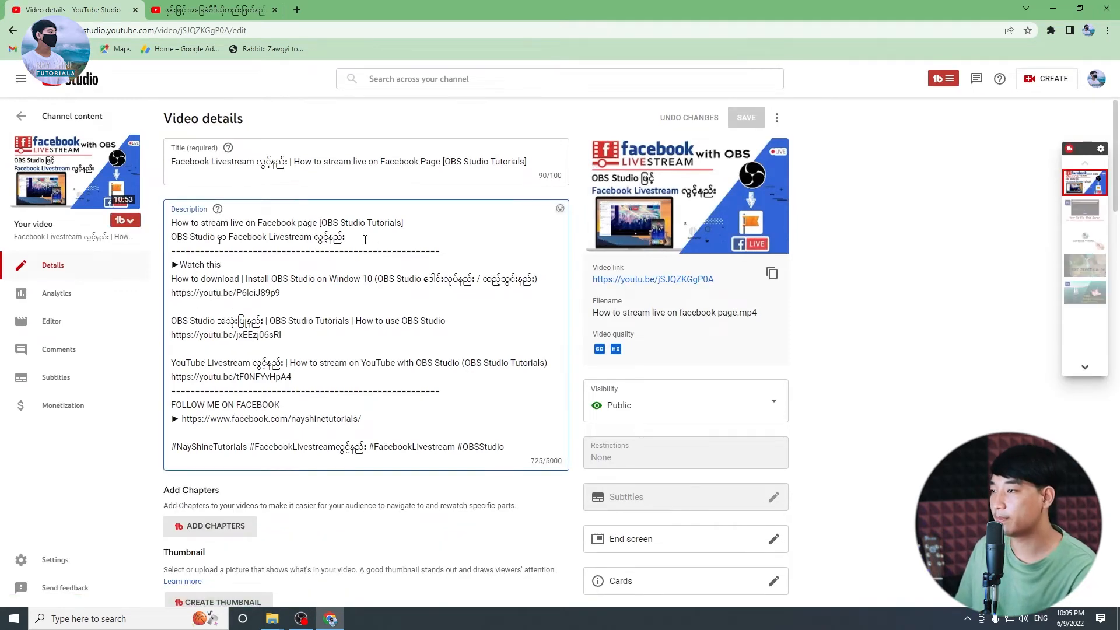
{"action": "key", "text": "Return"}
{"action": "key", "text": "Return"}
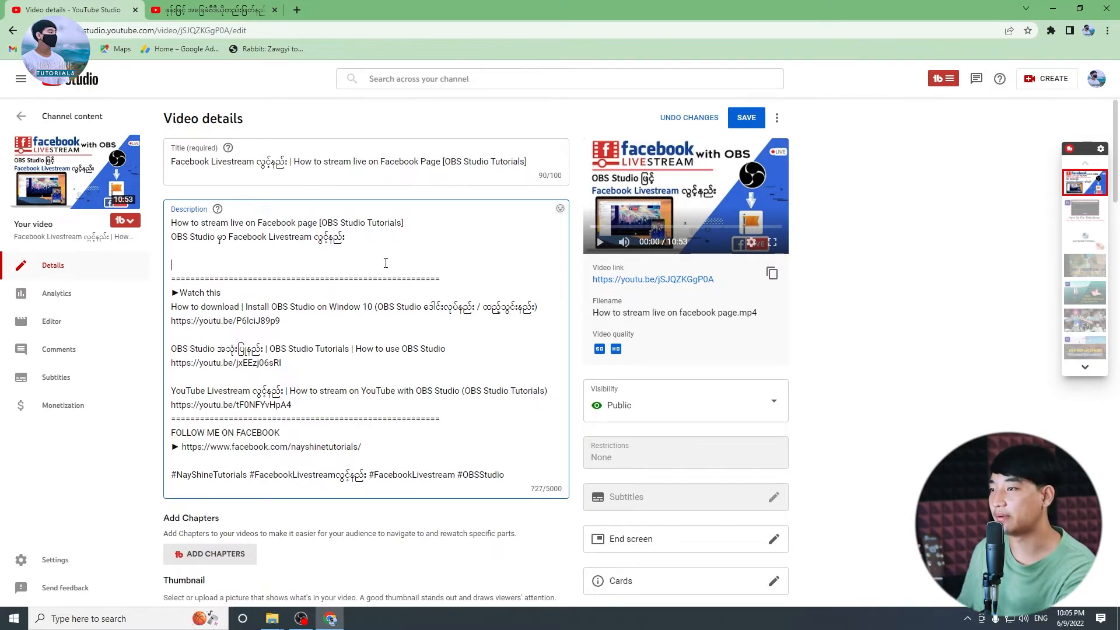
{"action": "left_click", "coordinate": [205, 258]}
{"action": "type", "text": "Timestamps"}
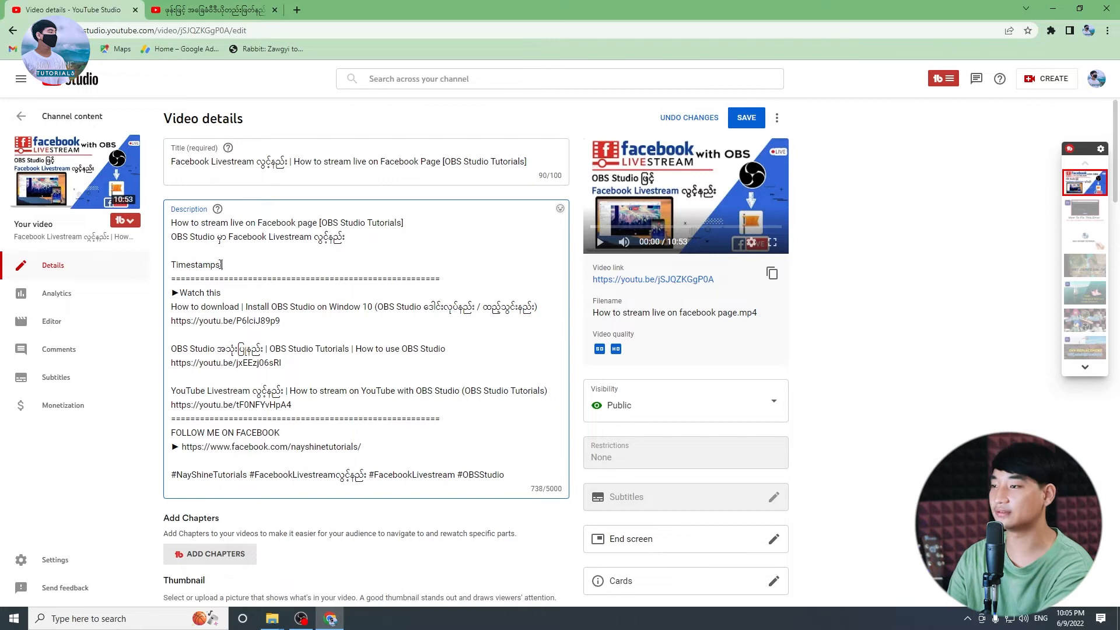
Add the entry "00:00 Introduction" on a new line under the Timestamps heading
{"action": "key", "text": "Return"}
{"action": "type", "text": "00:00"}
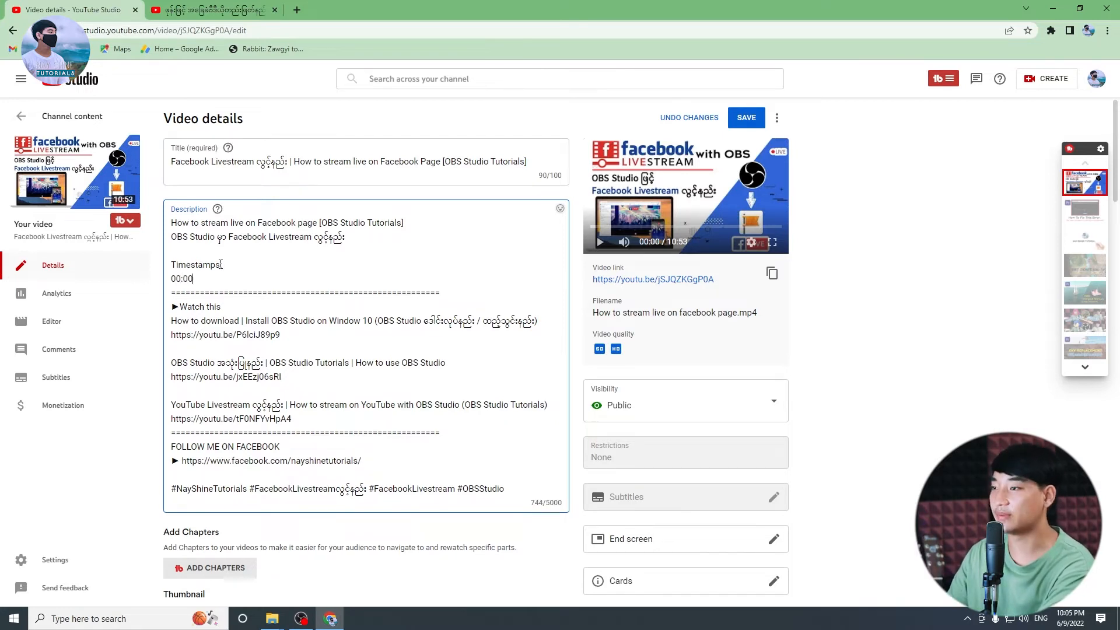
{"action": "type", "text": " In"}
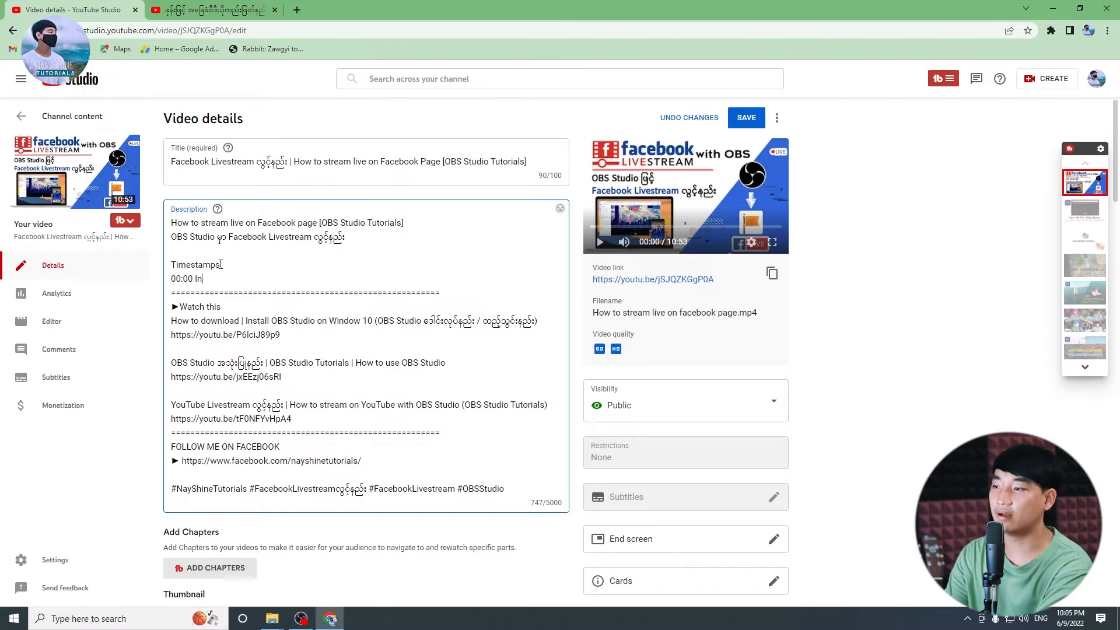
{"action": "type", "text": "troduction"}
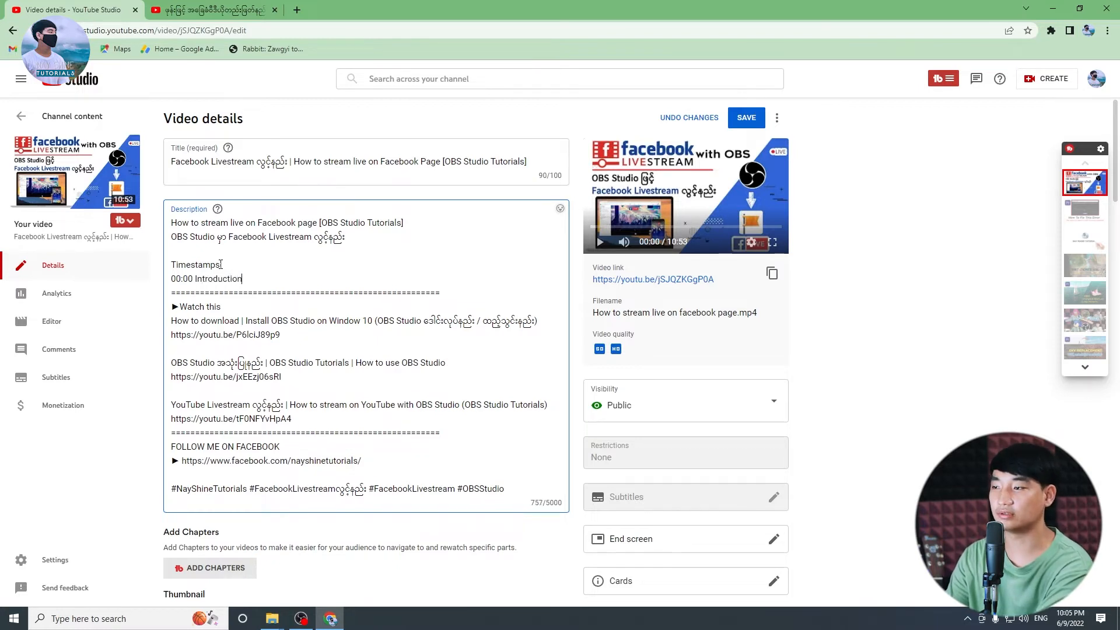
Add the entry "01:20 How to setup livestream" below the Introduction timestamp
{"action": "key", "text": "Return"}
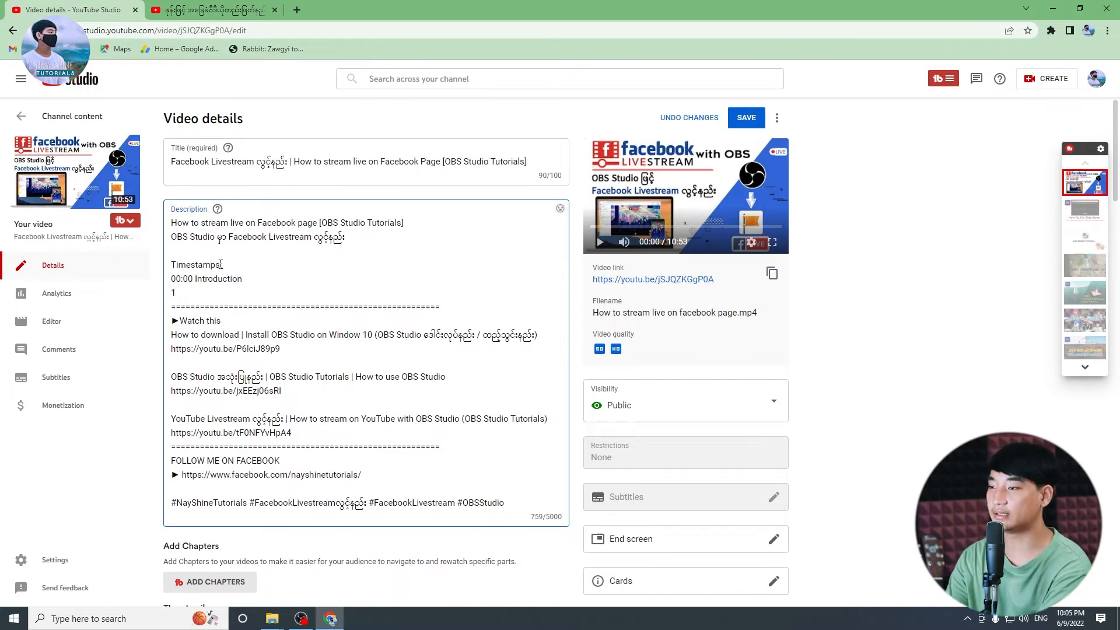
{"action": "type", "text": "1:20"}
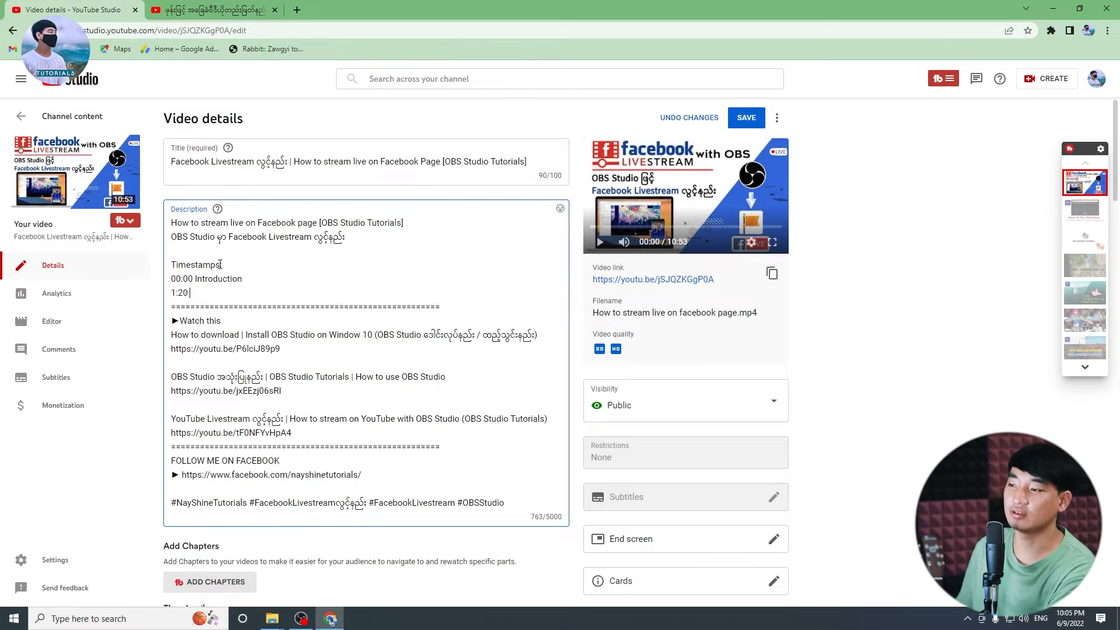
{"action": "left_click", "coordinate": [172, 293]}
{"action": "type", "text": "0"}
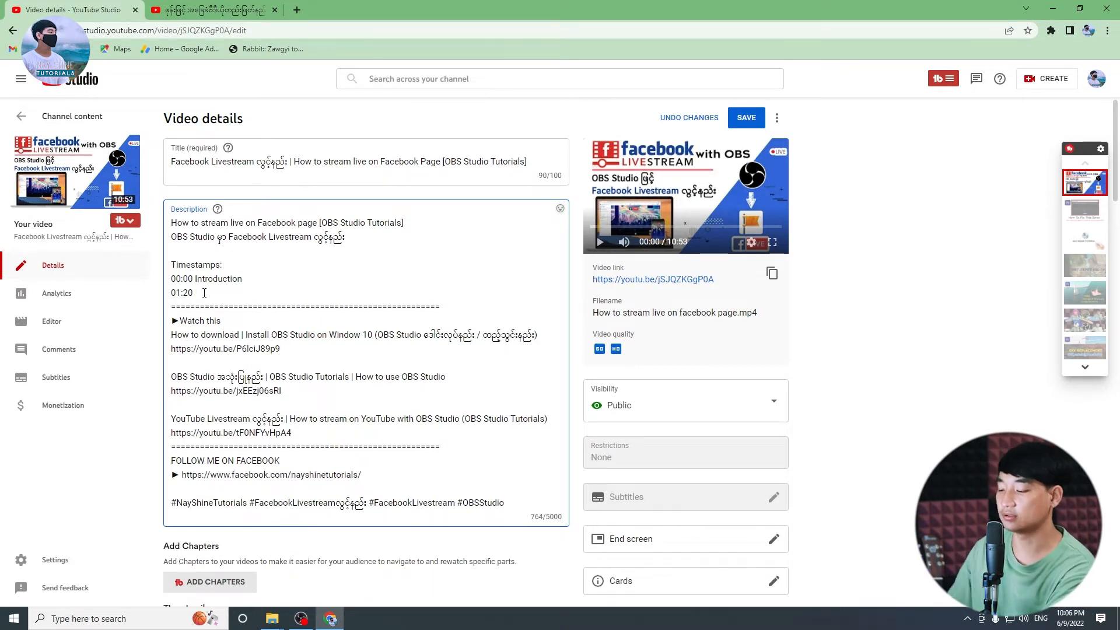
{"action": "type", "text": " How to set"}
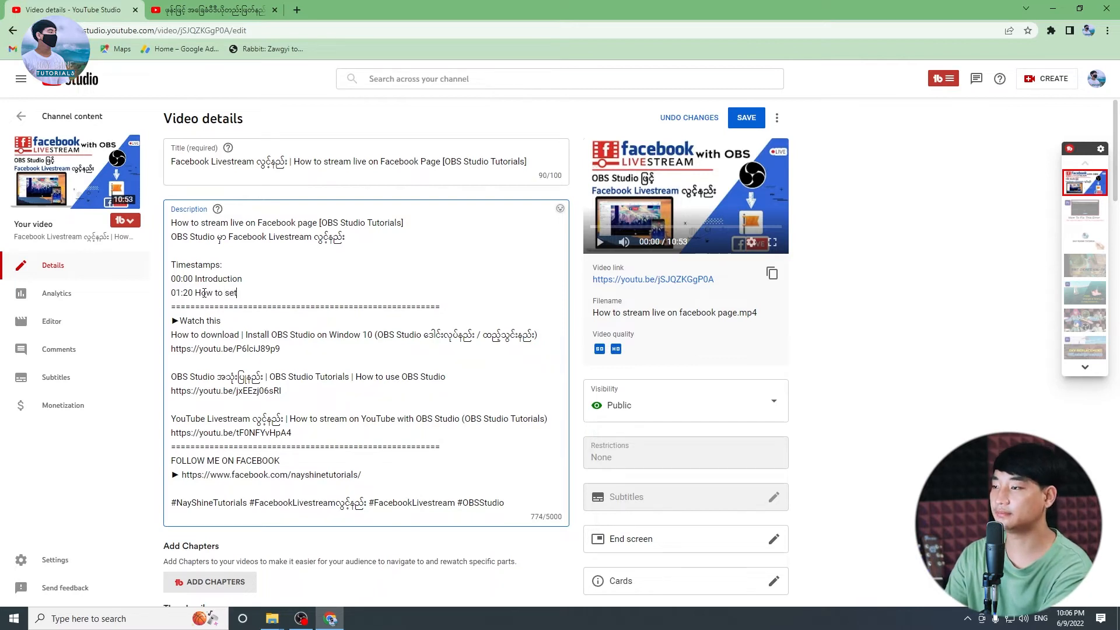
{"action": "type", "text": "up livestream"}
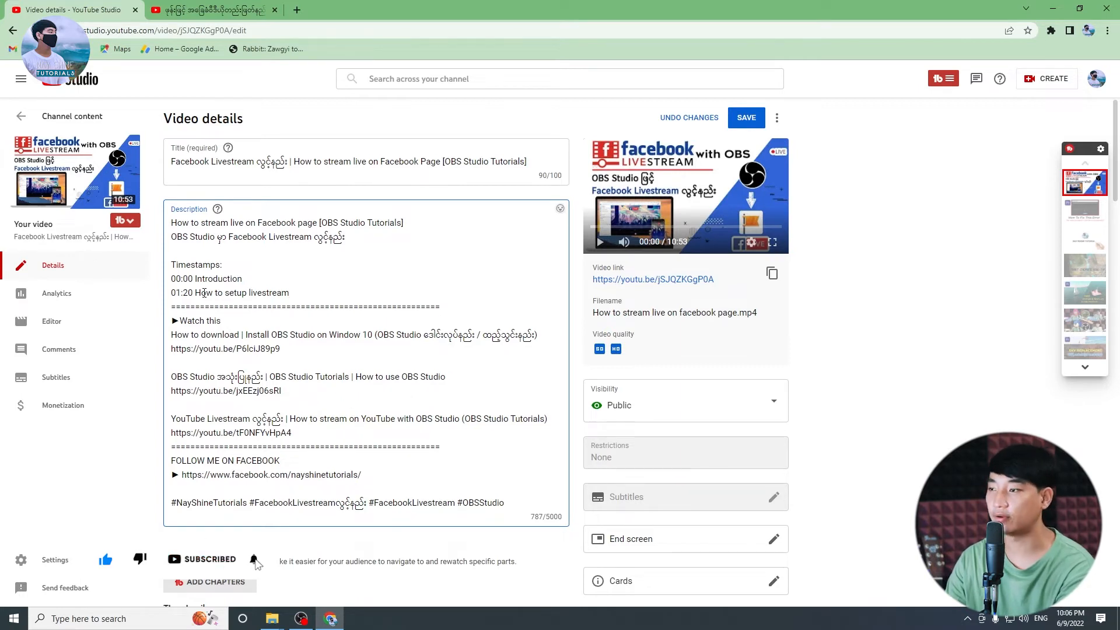
Add the entries "02:40 How to livestream on facebook" and "08:50 Outro" on separate lines below the 01:20 timestamp
{"action": "key", "text": "Return"}
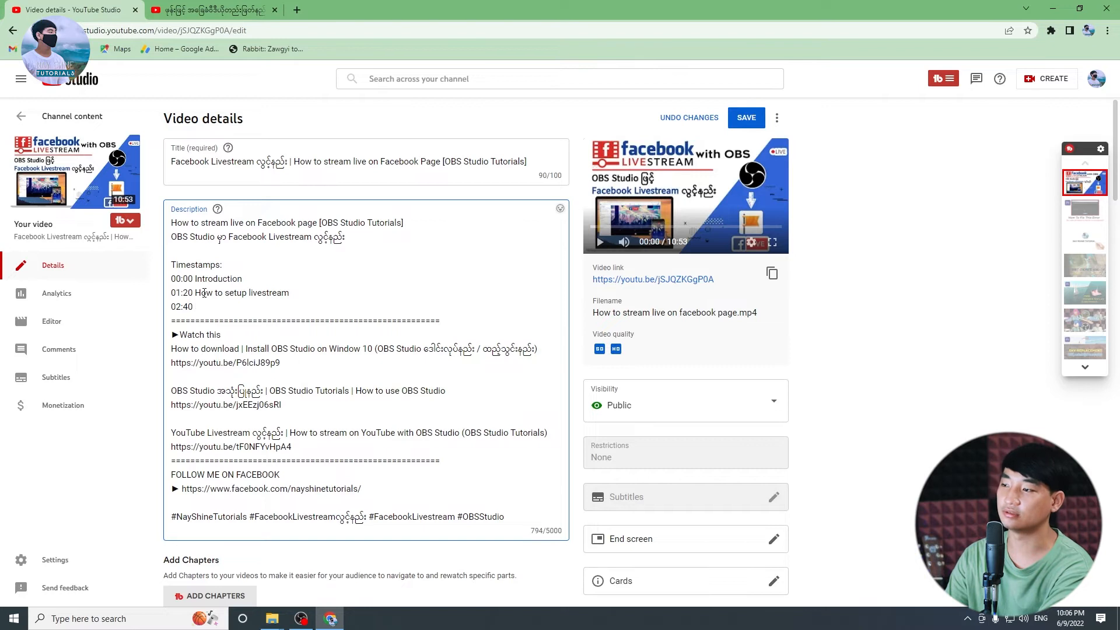
{"action": "type", "text": "02:40 How to livestream on facebook"}
{"action": "key", "text": "Return"}
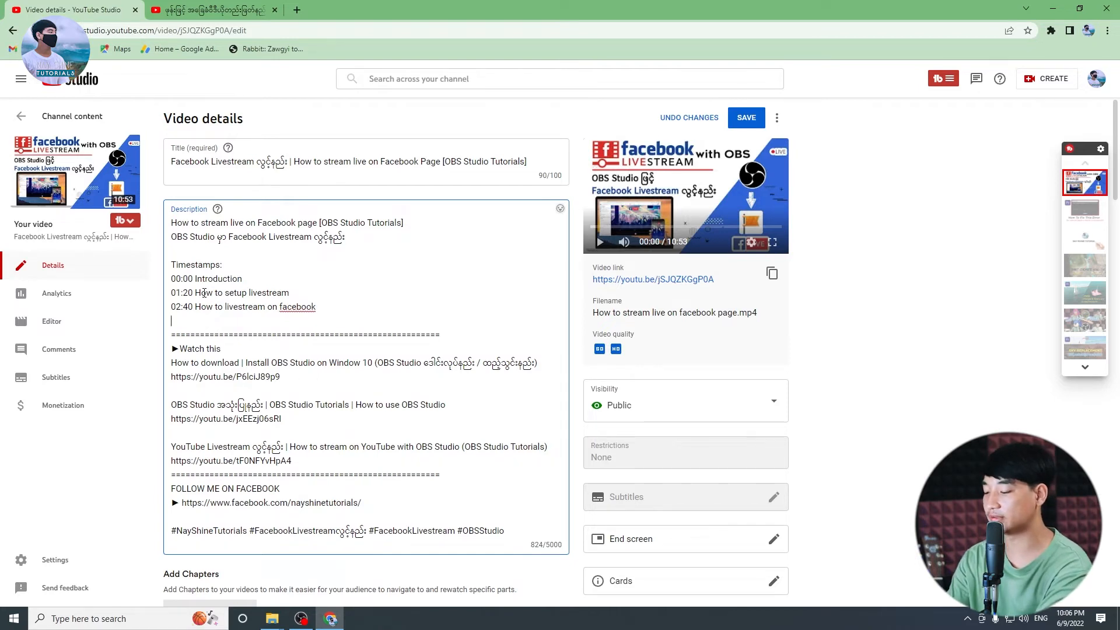
{"action": "type", "text": "8"}
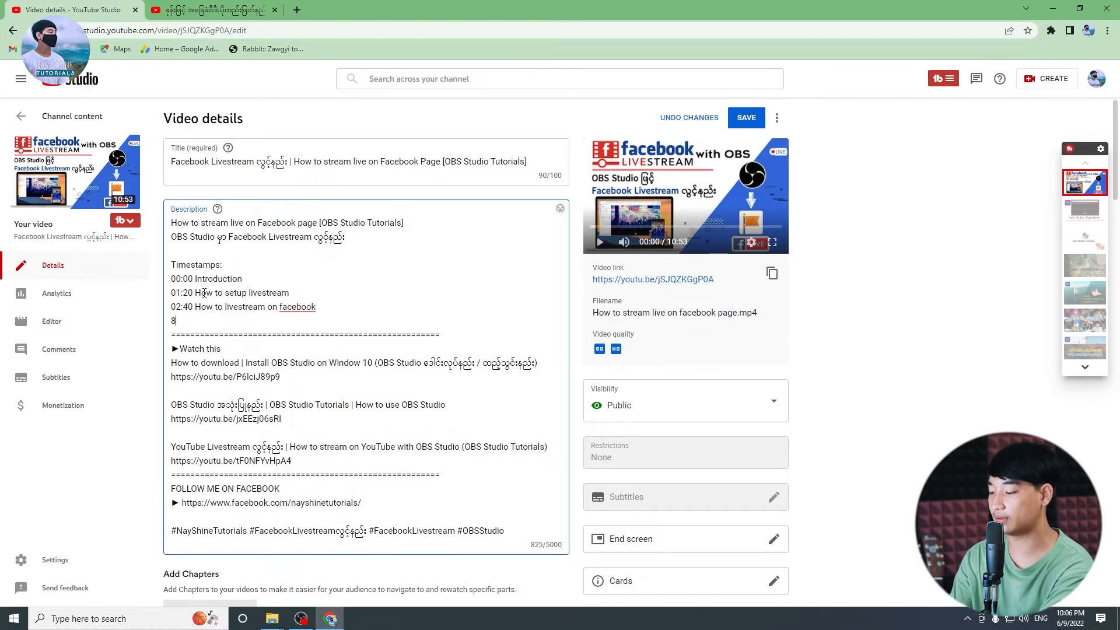
{"action": "type", "text": "8:50 Outro"}
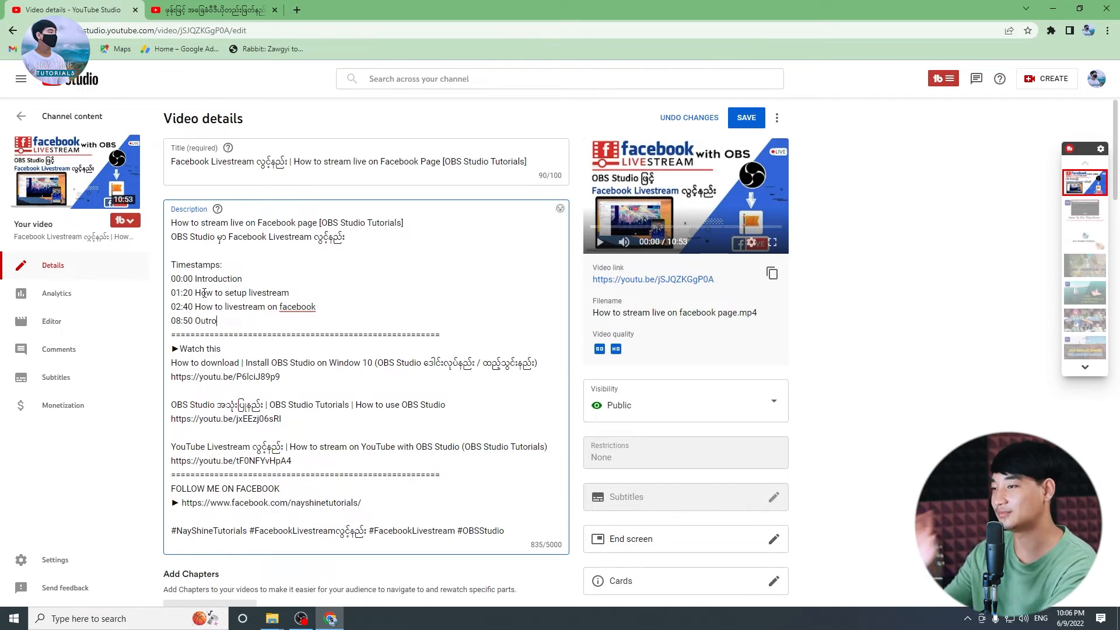
Correct "facebook" to "Facebook" in the 02:40 entry and save the video details
{"action": "right_click", "coordinate": [303, 309]}
{"action": "left_click", "coordinate": [338, 319]}
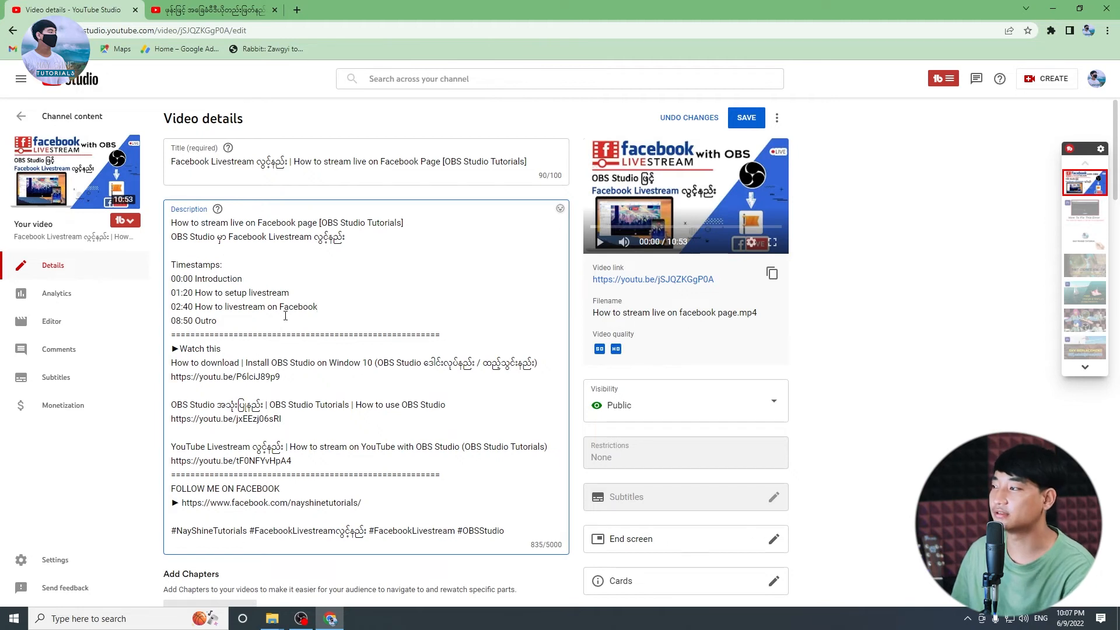
{"action": "left_click", "coordinate": [744, 121]}
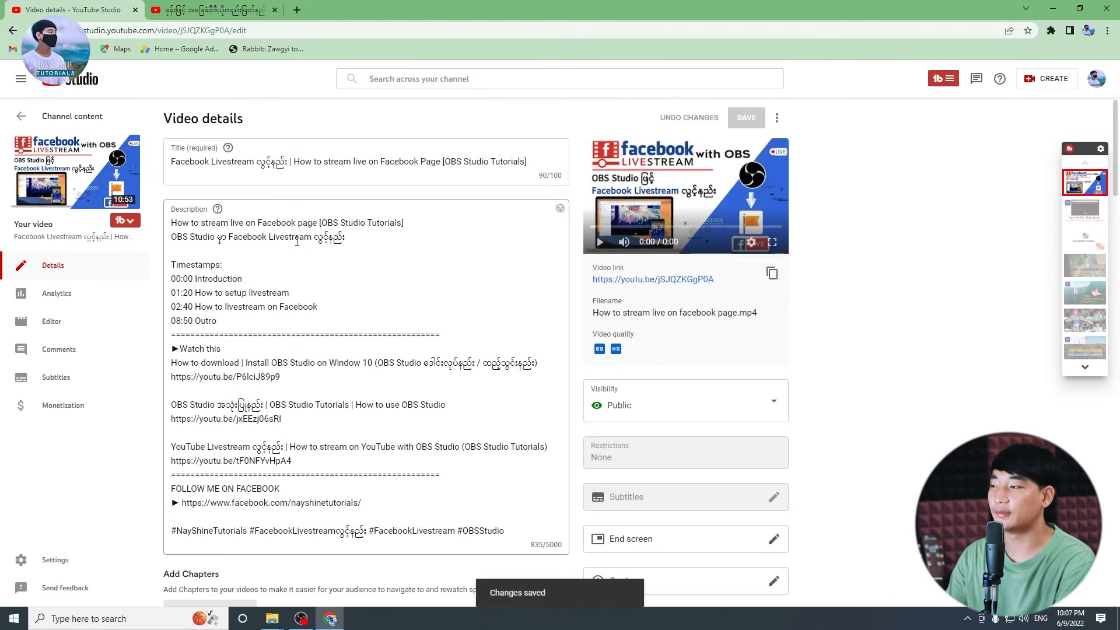
Open the video's watch page from its video link and expand the full description to check the timestamps
{"action": "left_click", "coordinate": [670, 279]}
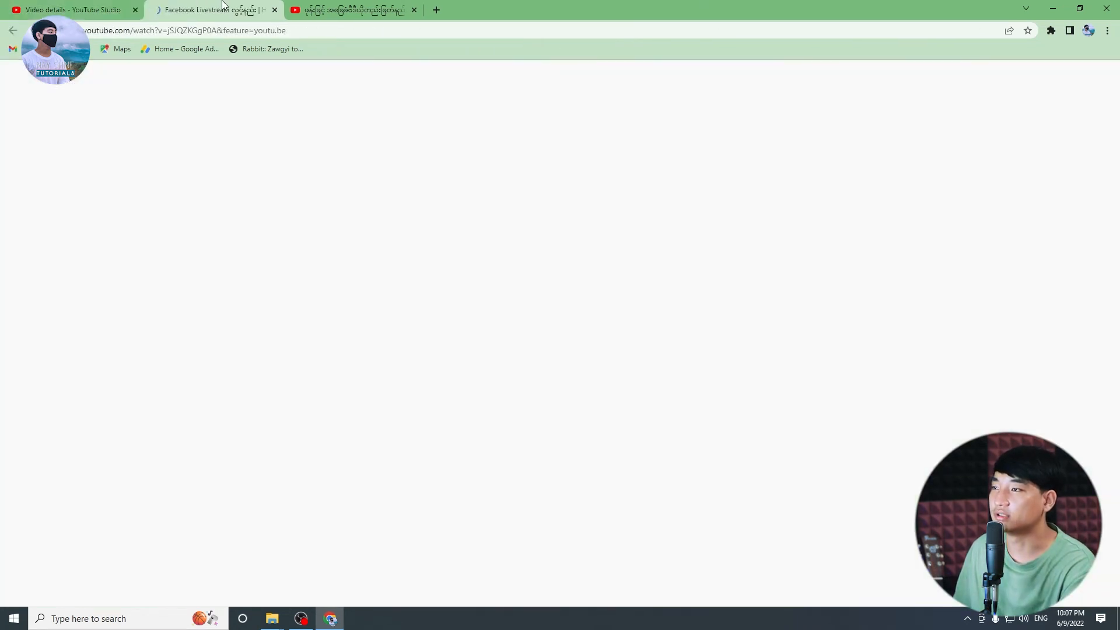
{"action": "scroll", "coordinate": [258, 398], "scroll_direction": "down", "scroll_amount": 3}
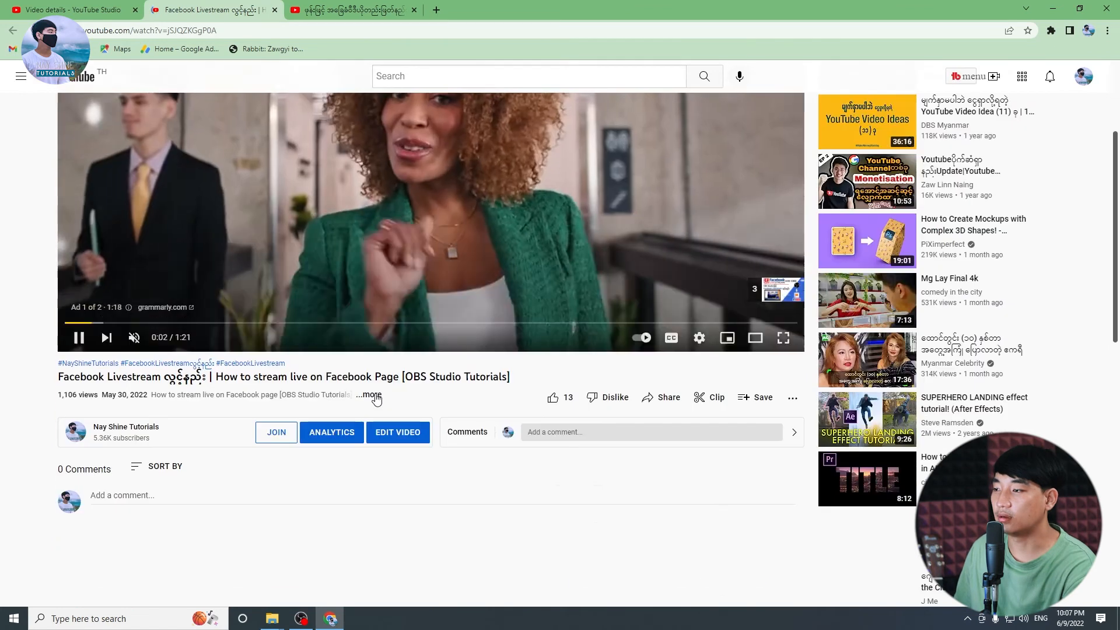
{"action": "left_click", "coordinate": [373, 395]}
{"action": "scroll", "coordinate": [358, 430], "scroll_direction": "down", "scroll_amount": 2}
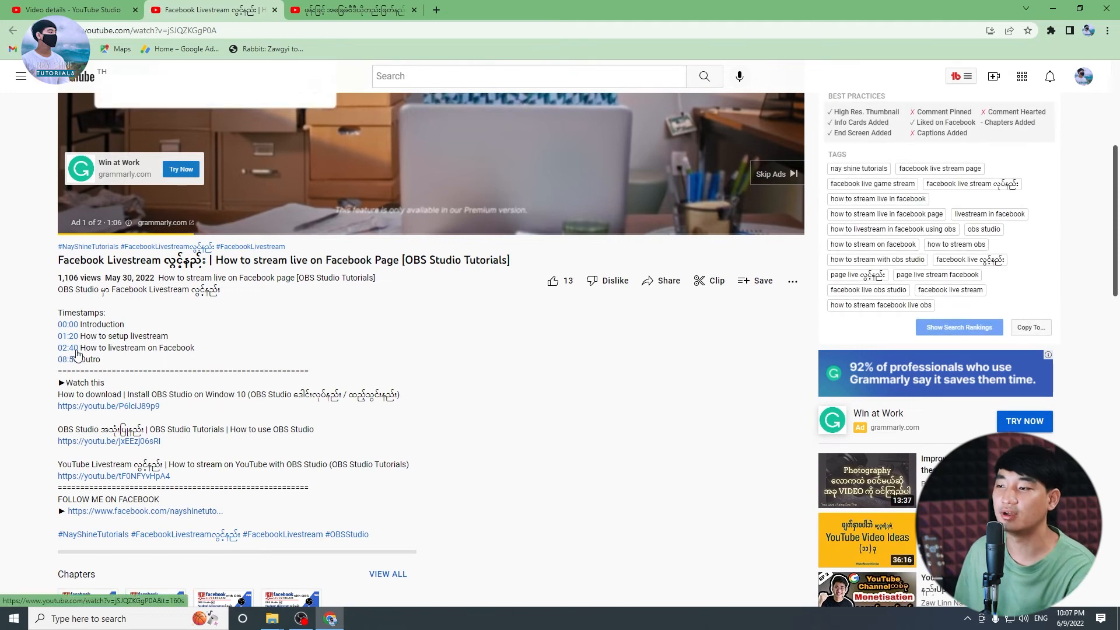
Test the new timestamps by jumping to 02:40 and 08:50 from the video description
{"action": "left_click", "coordinate": [76, 350]}
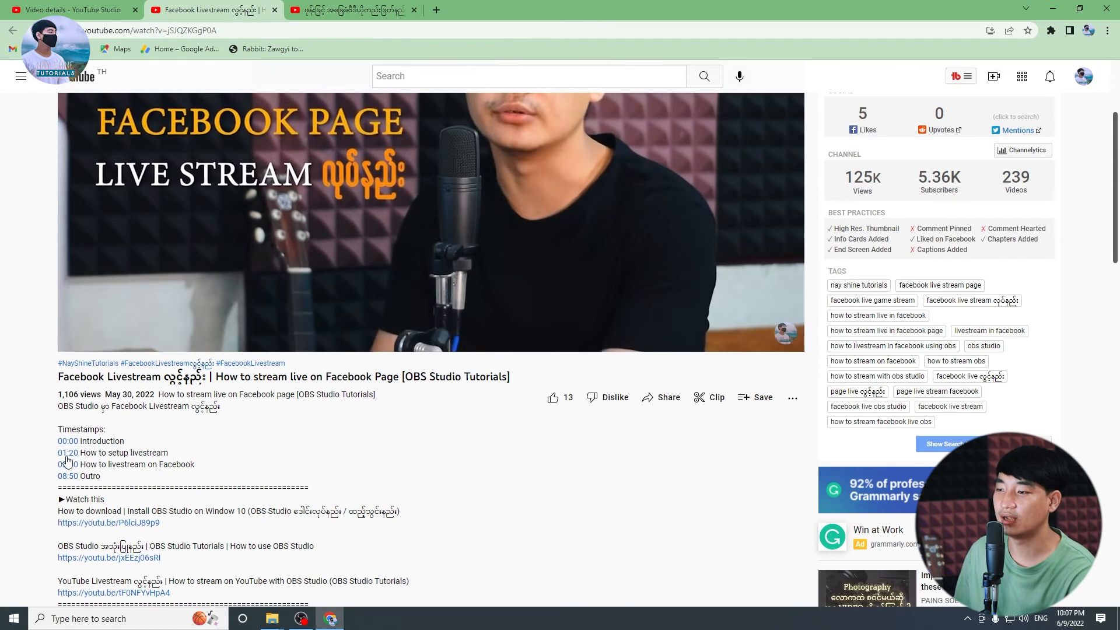
{"action": "left_click", "coordinate": [67, 465]}
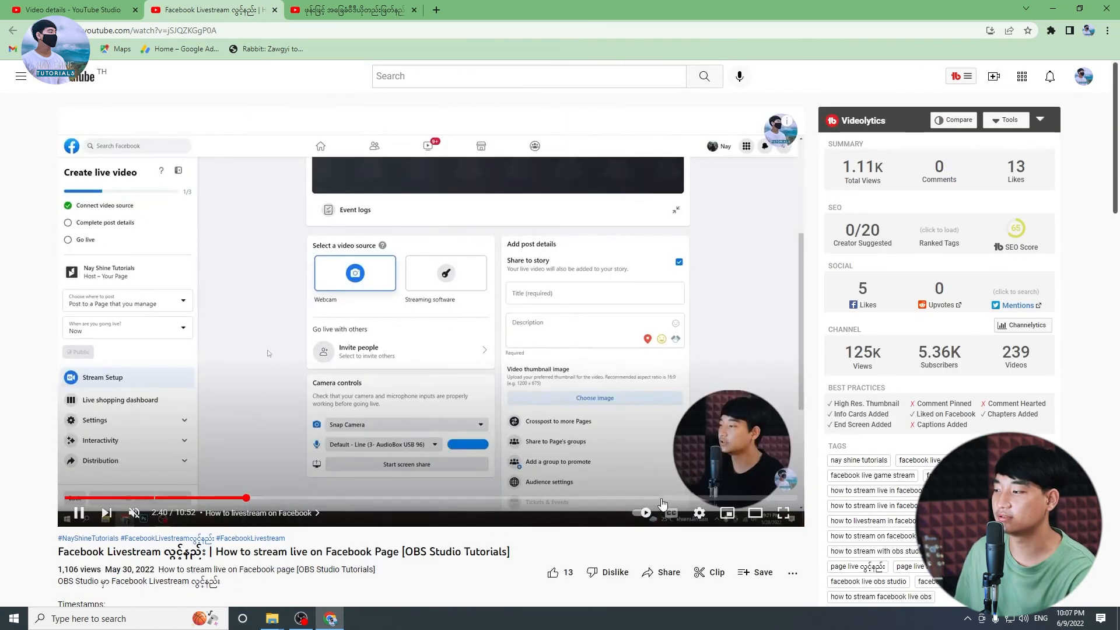
{"action": "scroll", "coordinate": [126, 459], "scroll_direction": "down", "scroll_amount": 3}
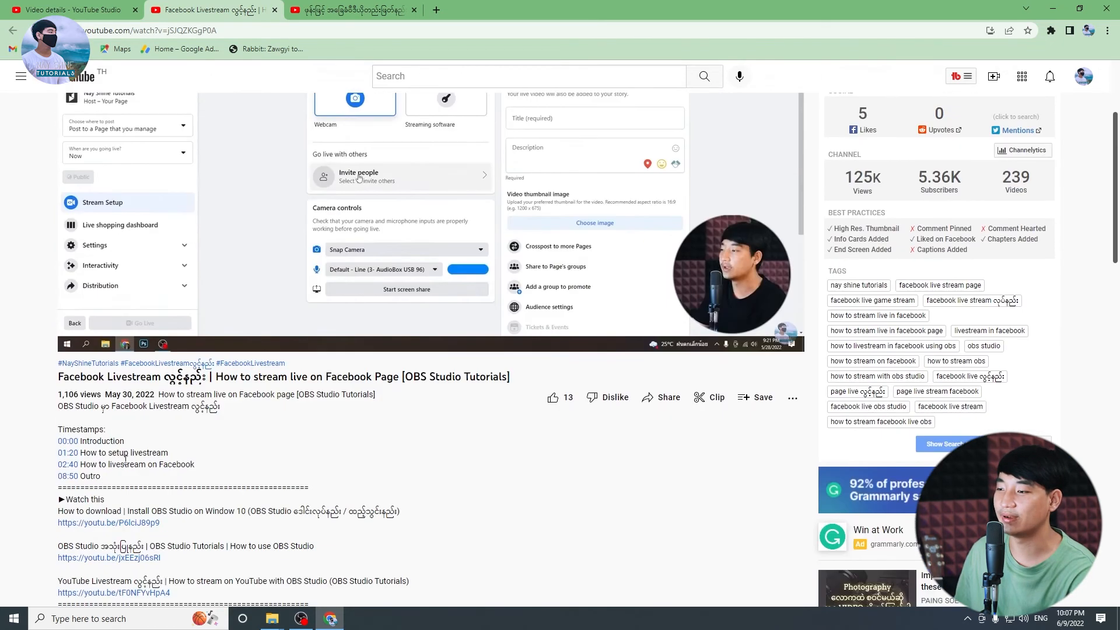
{"action": "left_click", "coordinate": [66, 476]}
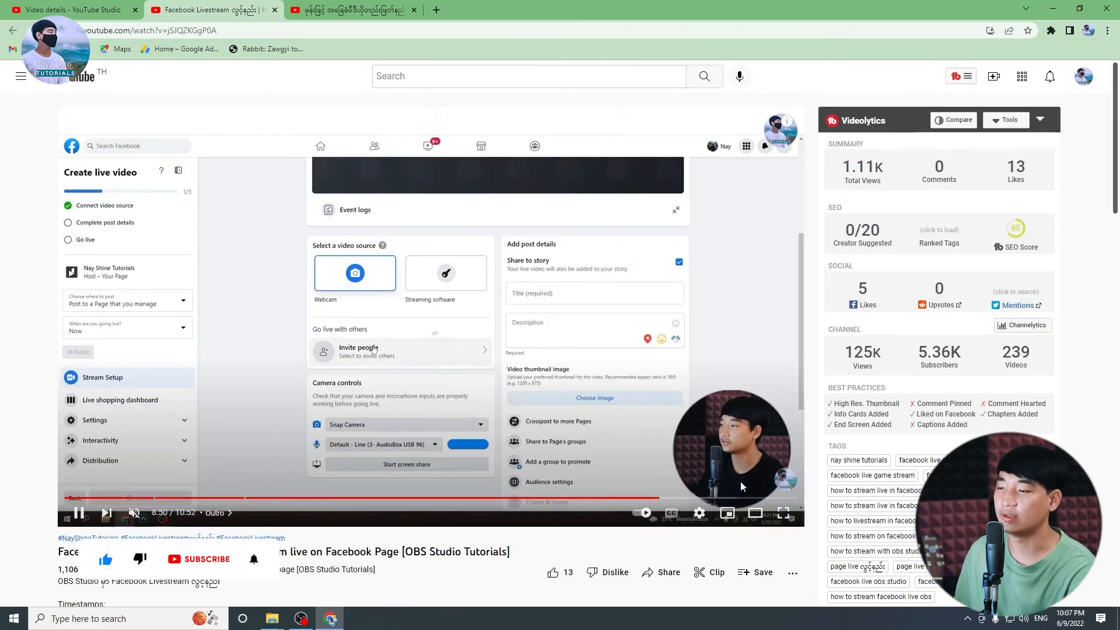